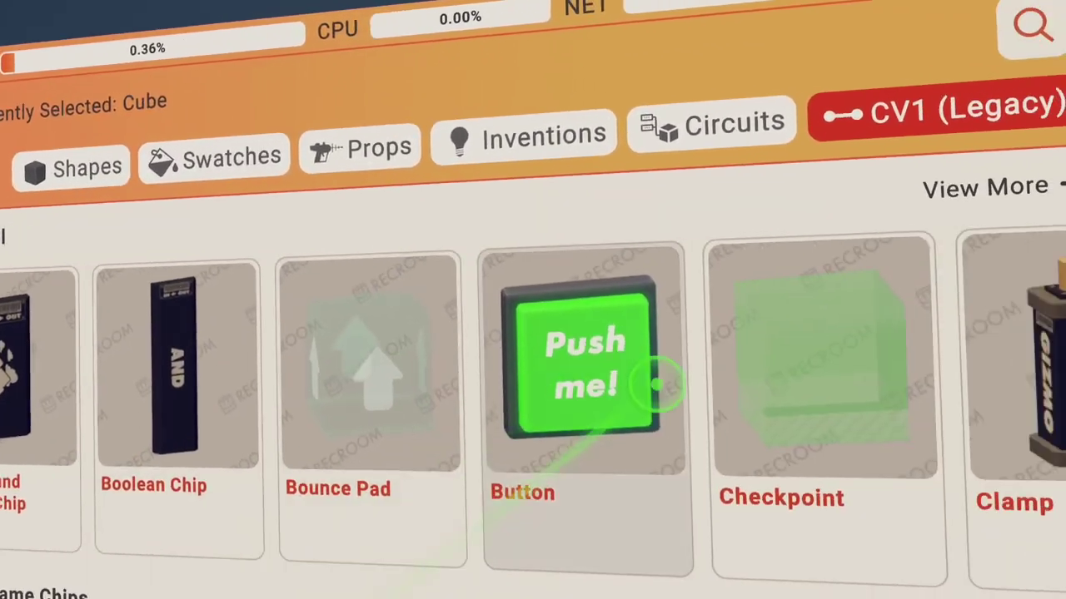
# Step: Select the Welcome Mat V1 (Legacy) among the CV1 legacy objects as the object to create
pyautogui.hscroll(8, 657, 385)
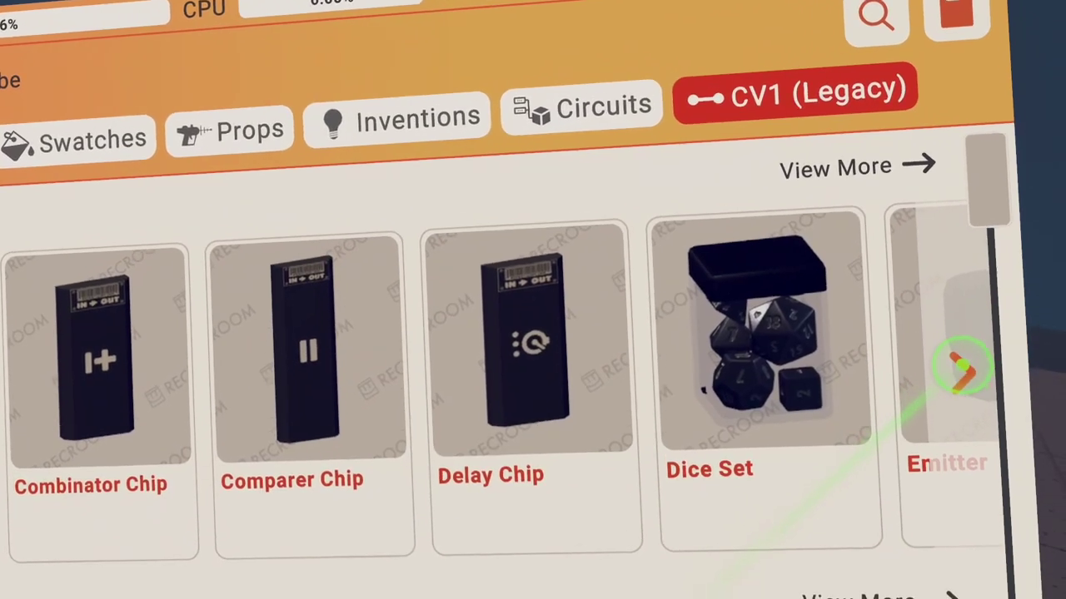
pyautogui.click(991, 375)
pyautogui.moveTo(961, 376); pyautogui.dragTo(768, 358)
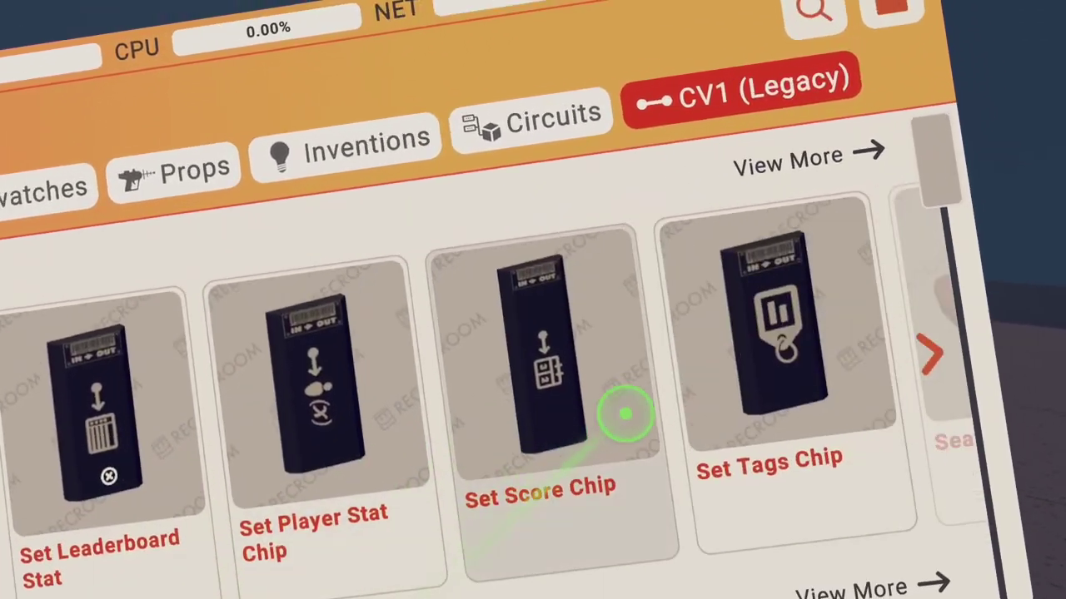
pyautogui.hscroll(10, 633, 416)
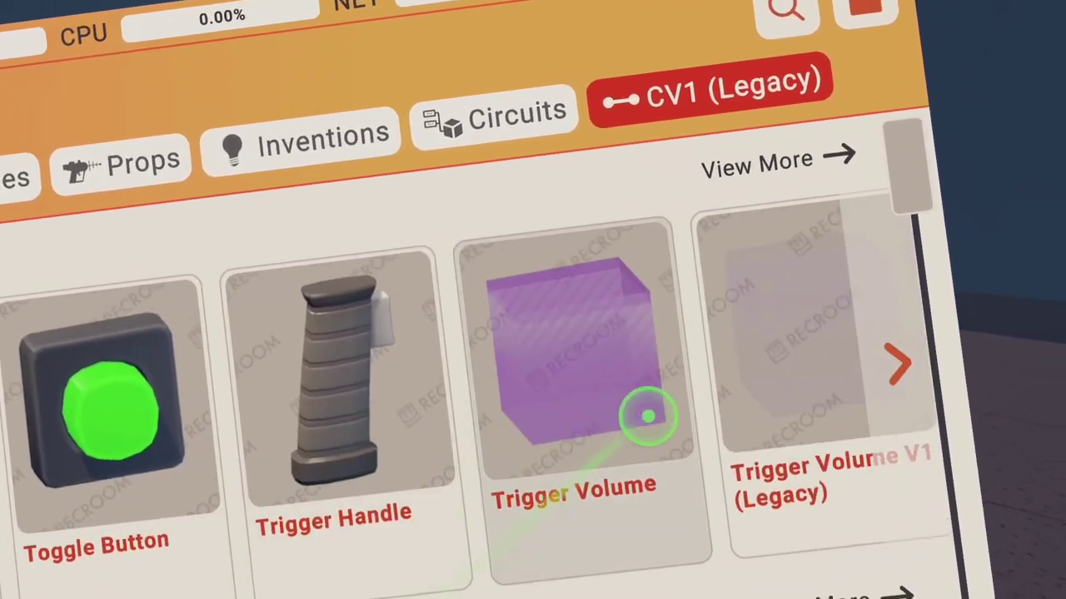
pyautogui.hscroll(5, 649, 414)
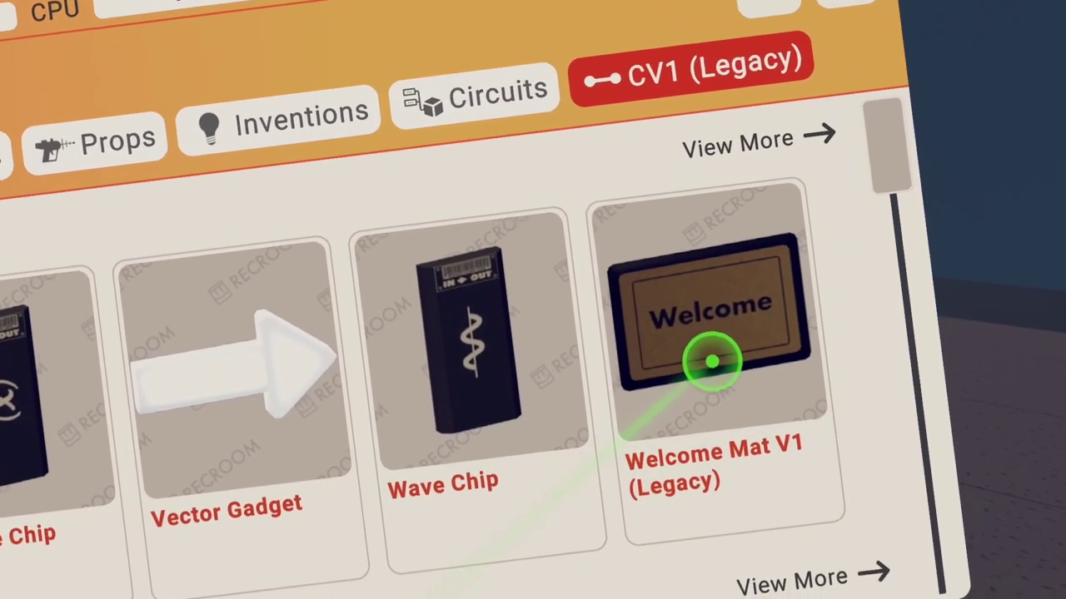
pyautogui.click(712, 359)
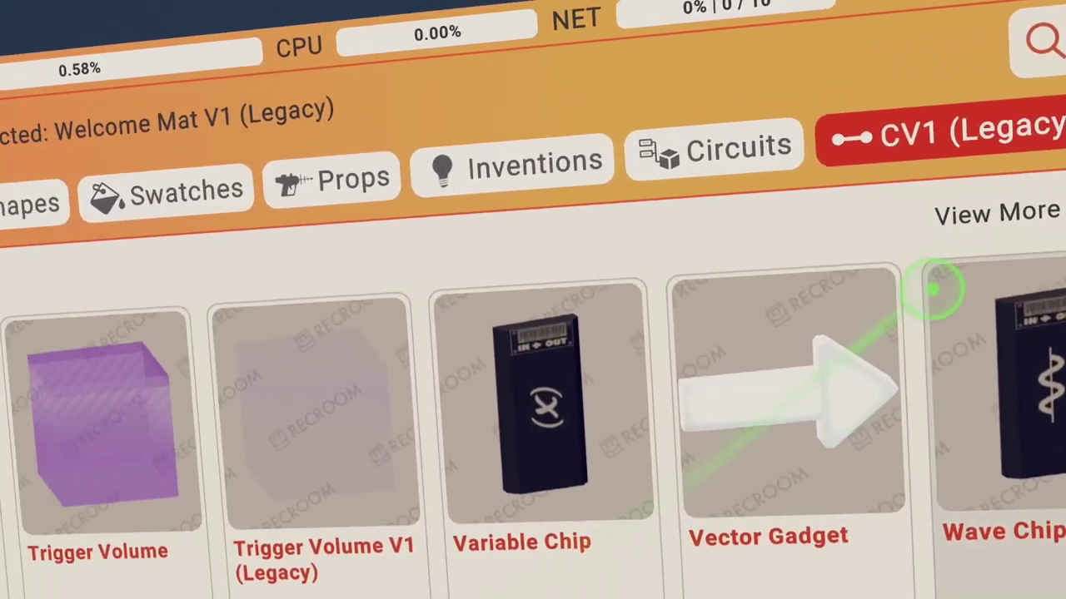
# Step: Choose the Spawner Gadget V1 (Legacy) among the legacy objects and open the configuration of the placed gadget
pyautogui.hscroll(-8, 480, 516)
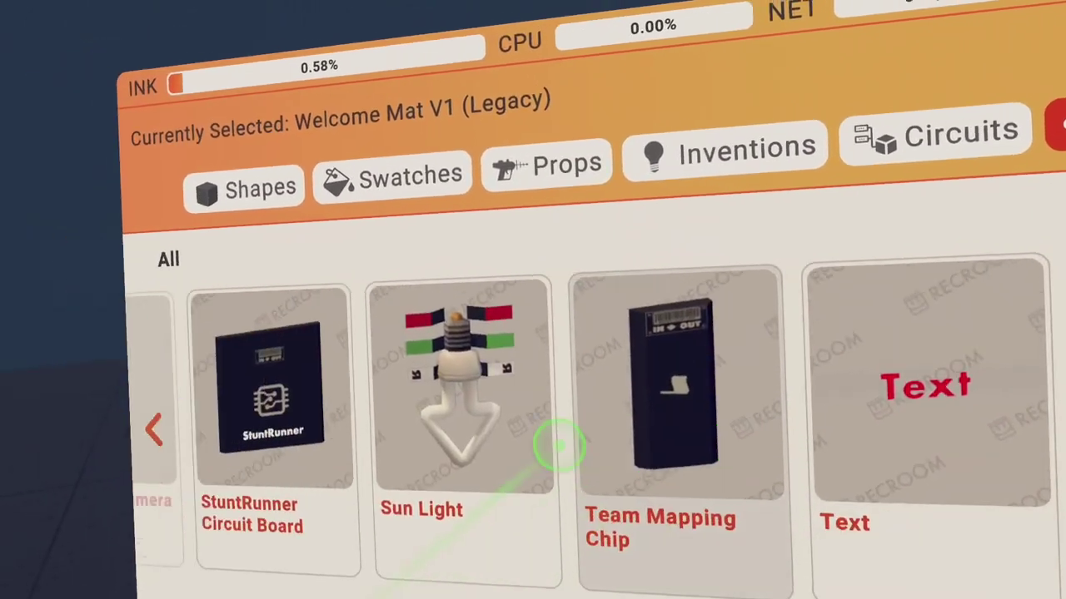
pyautogui.hscroll(-3, 530, 447)
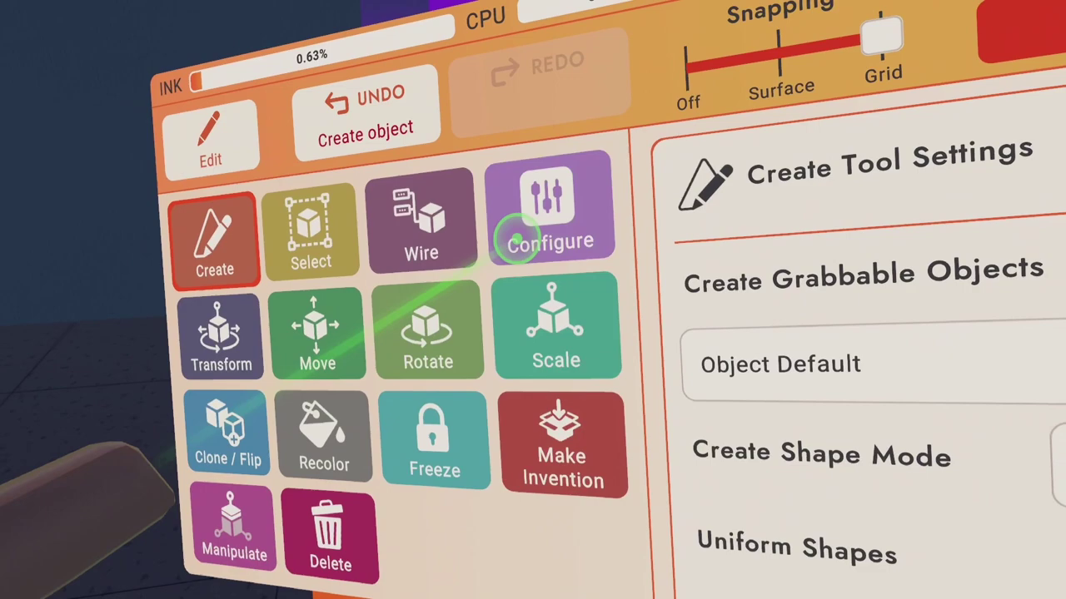
pyautogui.click(604, 218)
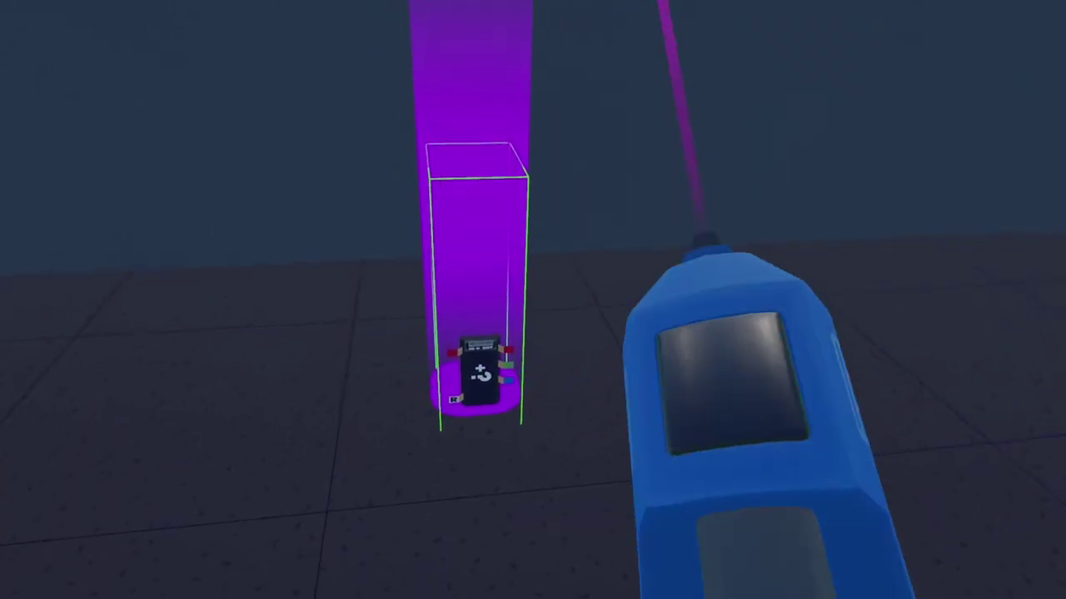
pyautogui.click(479, 372)
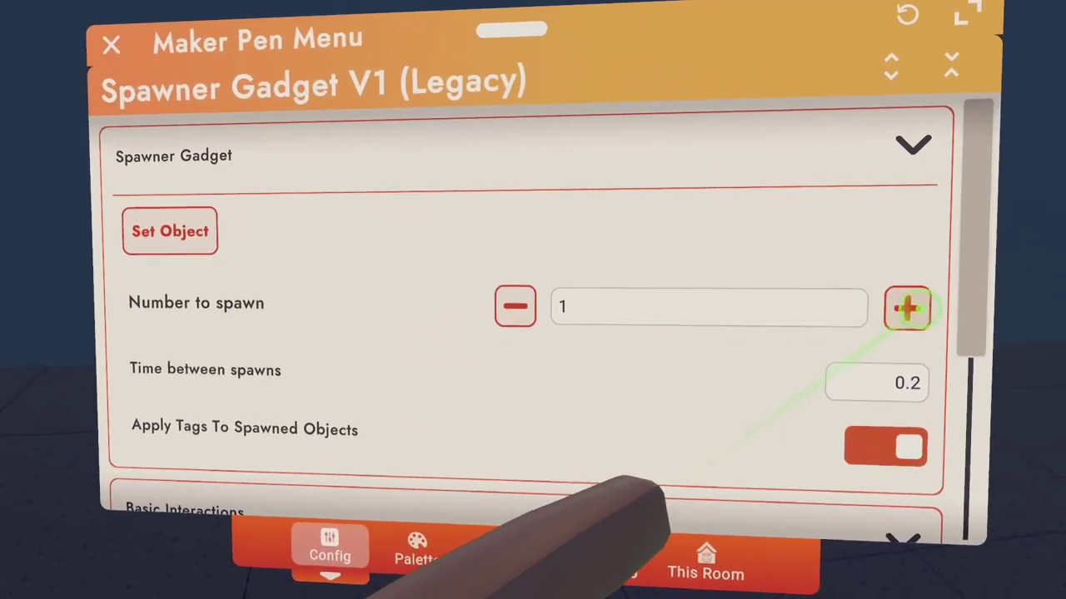
# Step: Set the Spawner Gadget's object to Ranged Tread Bot and close its configuration
pyautogui.click(907, 304)
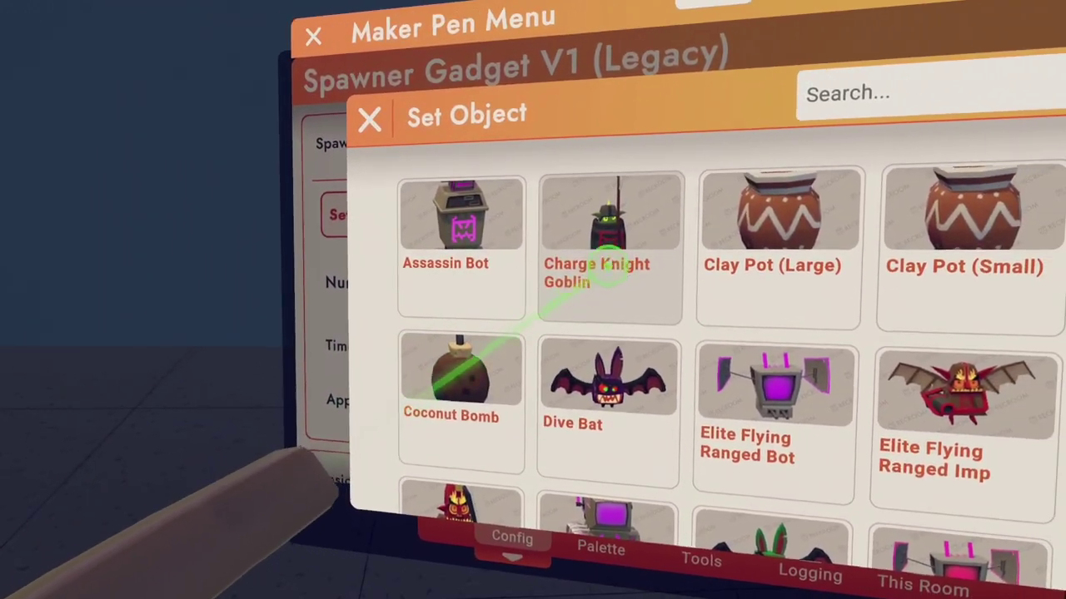
pyautogui.scroll(-8, 606, 236)
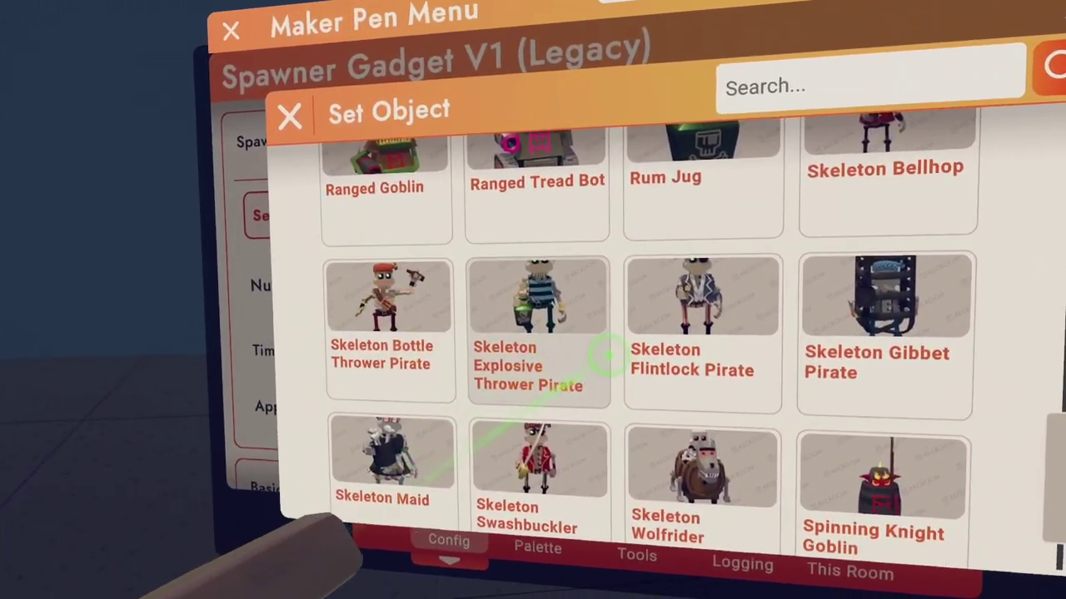
pyautogui.scroll(2, 574, 298)
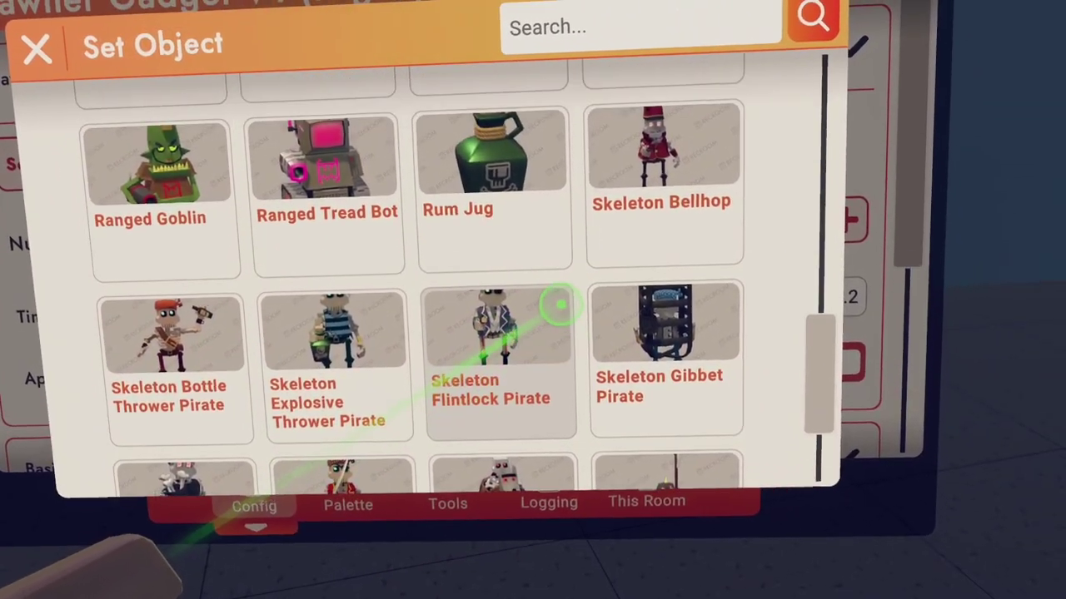
pyautogui.scroll(1, 562, 304)
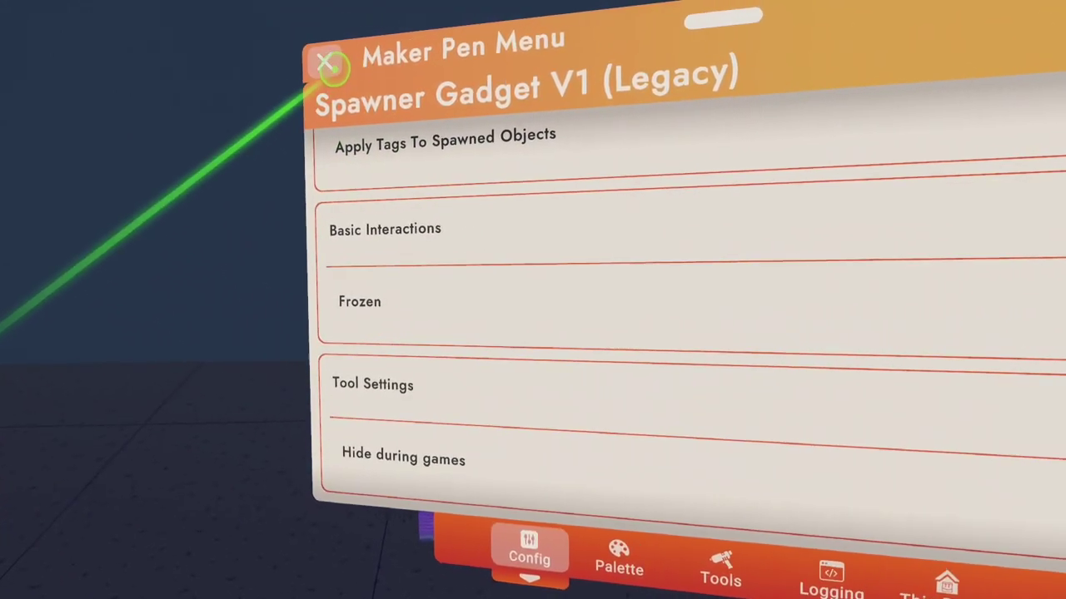
pyautogui.click(326, 64)
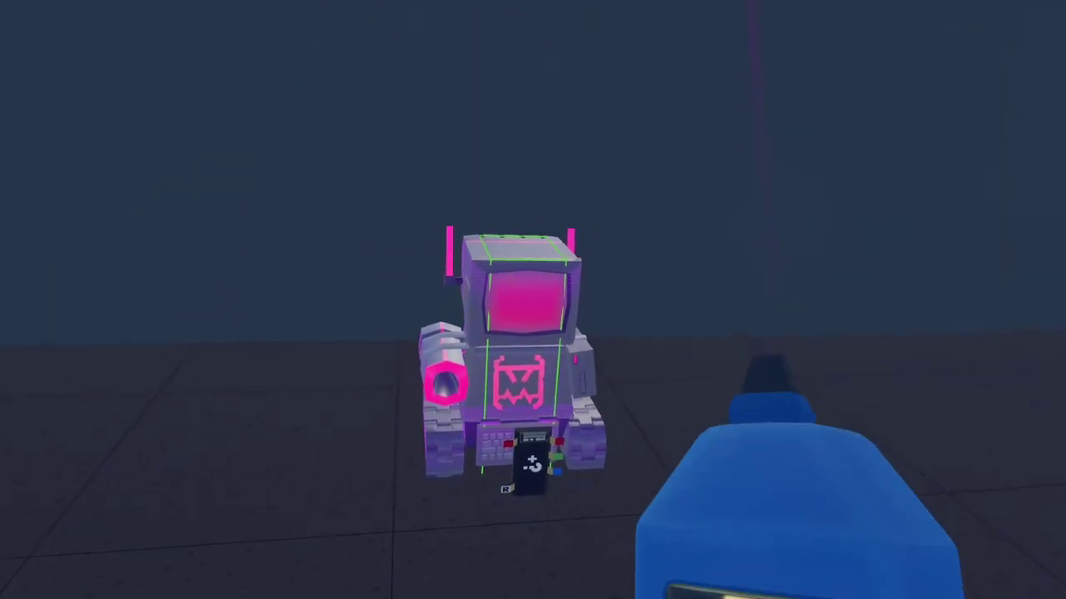
# Step: Open the Ranged Tread Bot's configuration and set its Health Bar Visibility to Always
pyautogui.click(526, 465)
pyautogui.press('r')
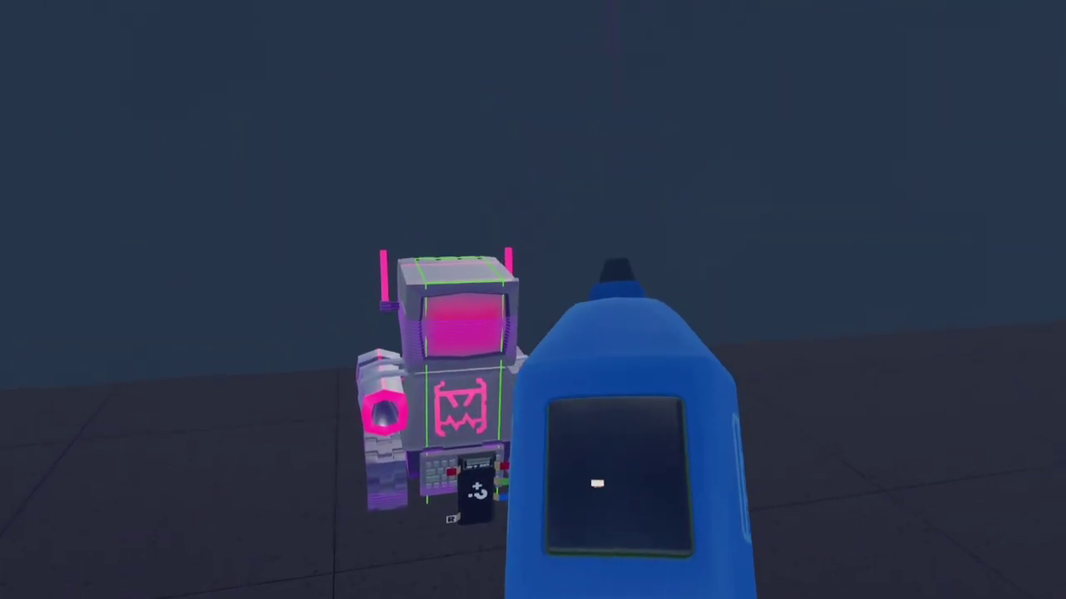
pyautogui.click(466, 375)
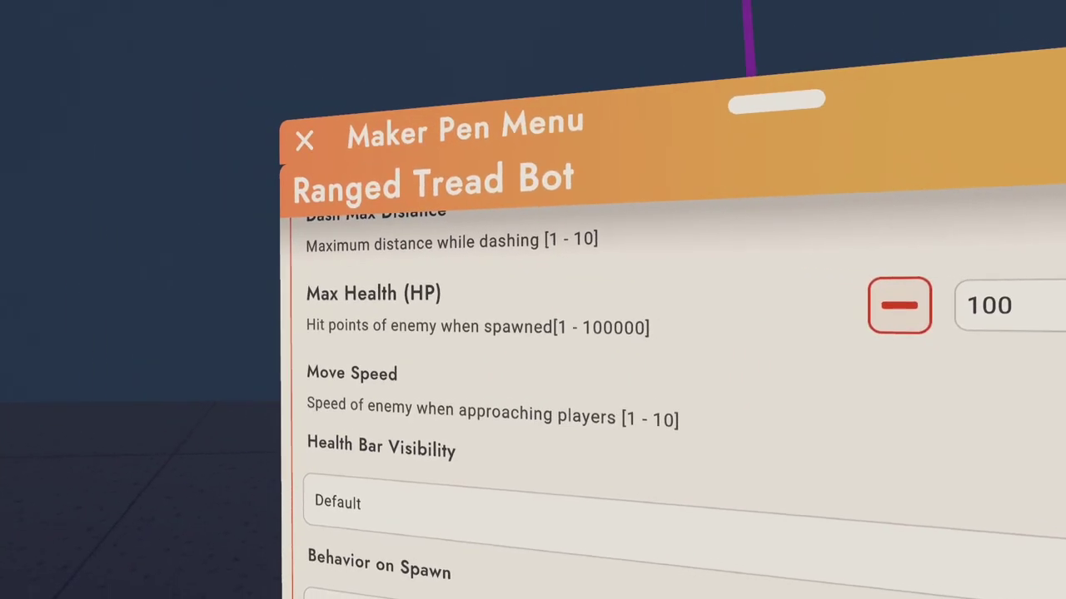
pyautogui.scroll(3, 562, 357)
pyautogui.scroll(1, 539, 374)
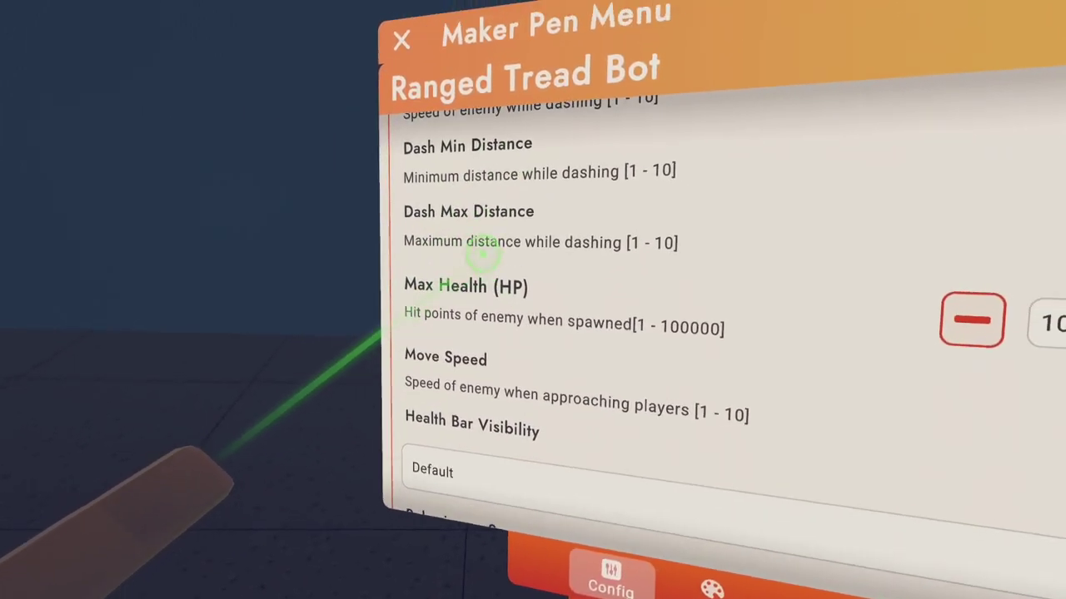
pyautogui.scroll(-1, 566, 320)
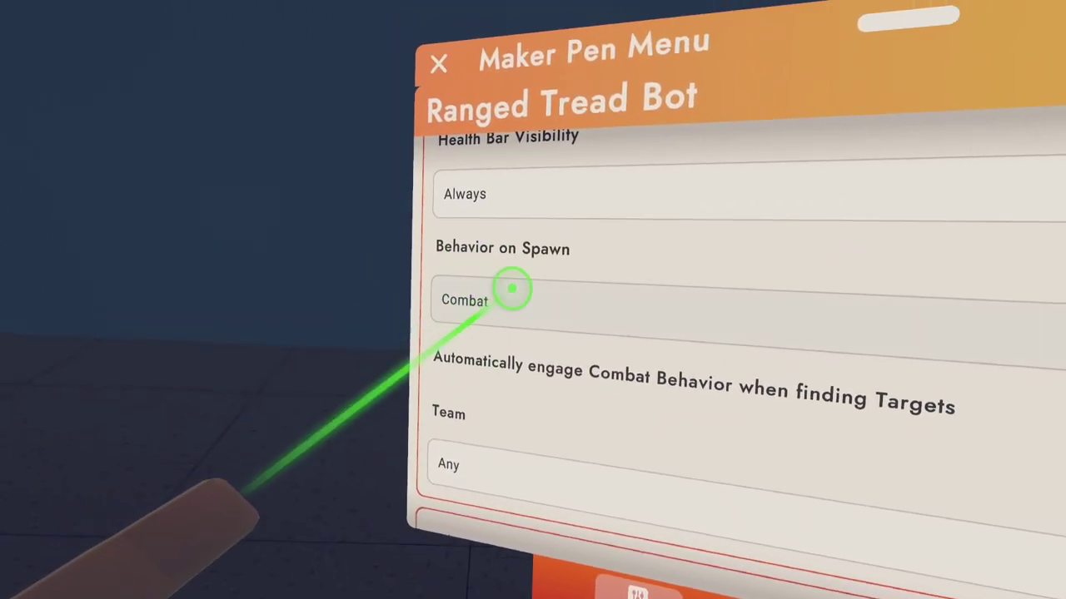
# Step: Examine the Ranged Tread Bot's Behavior on Spawn choices, color settings and Team choices
pyautogui.click(513, 289)
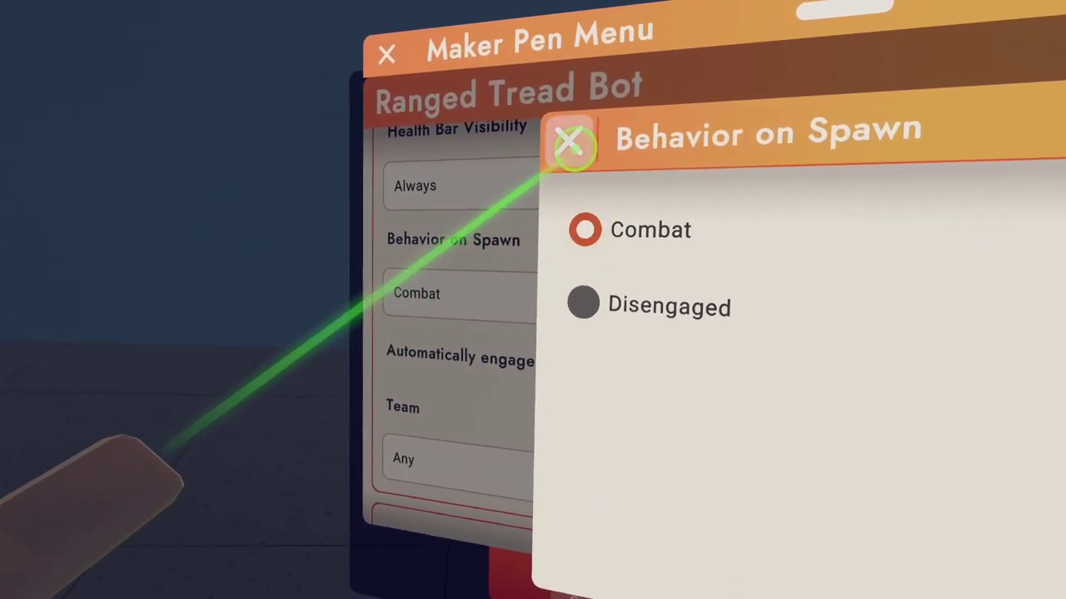
pyautogui.click(566, 142)
pyautogui.scroll(-3, 614, 264)
pyautogui.scroll(-2, 741, 290)
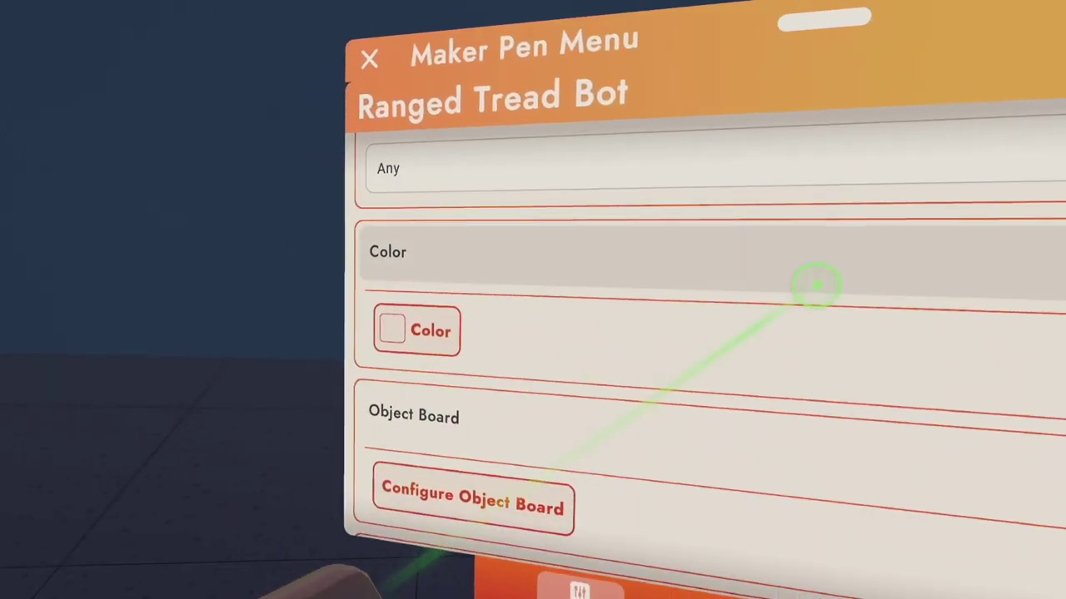
pyautogui.scroll(2, 613, 299)
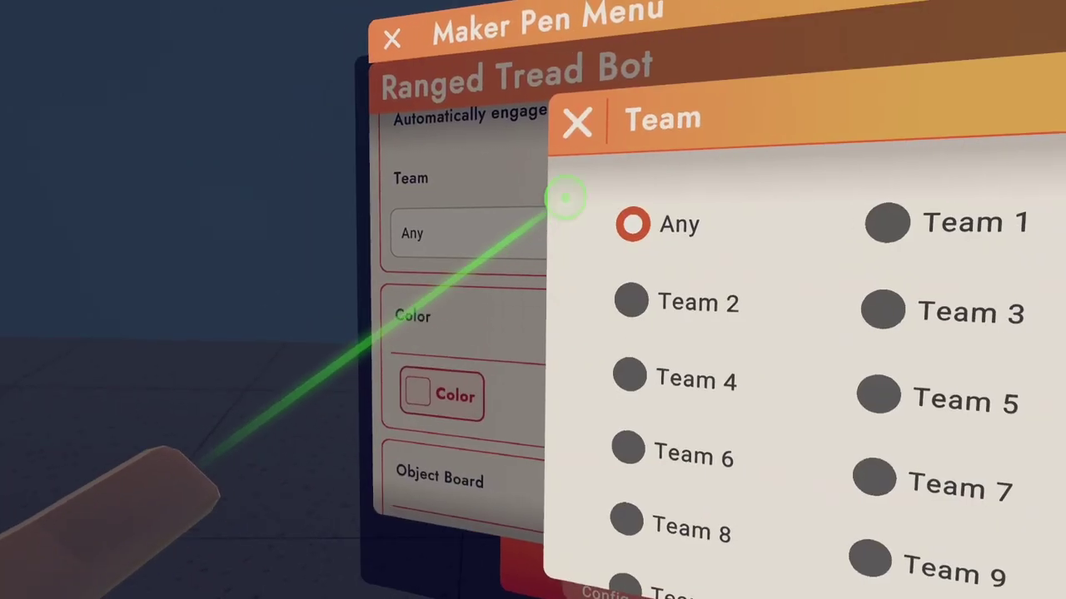
pyautogui.click(575, 122)
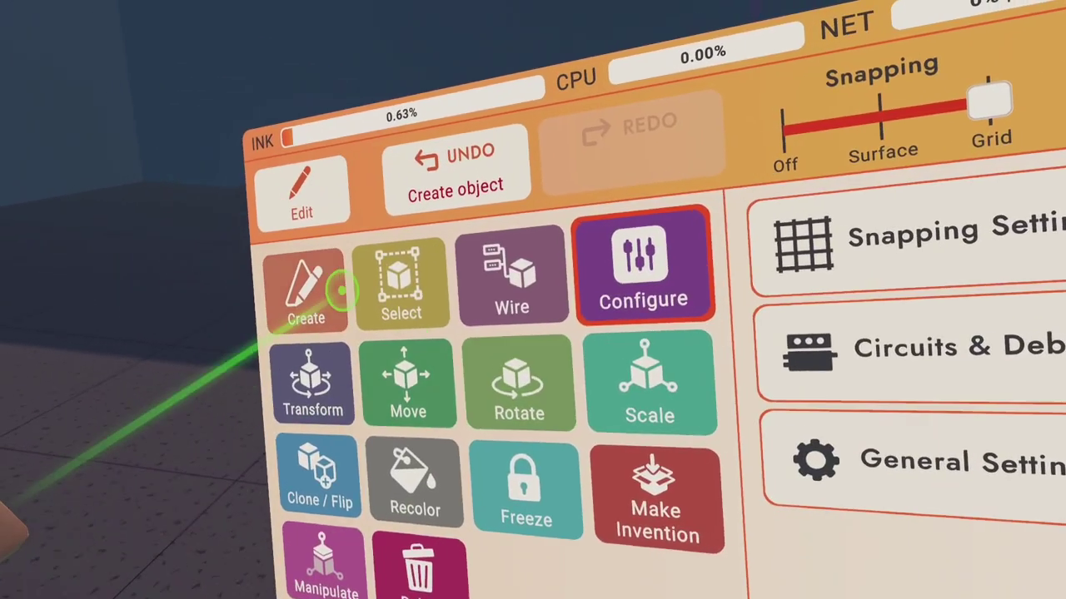
# Step: Create a Trigger Volume V1 (Legacy) on the floor at a corner of the tile lines
pyautogui.click(339, 298)
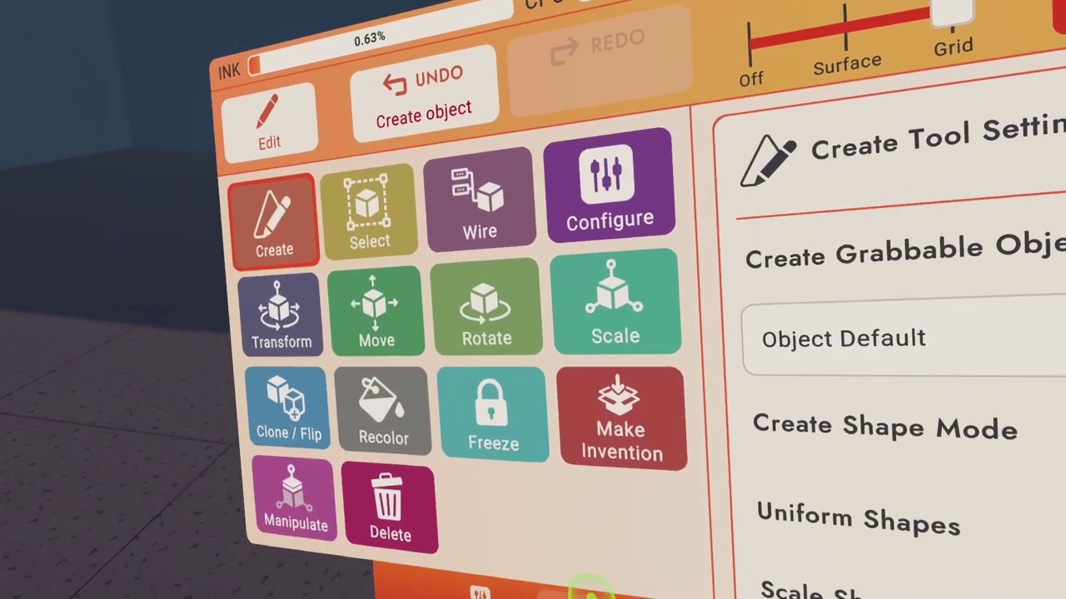
pyautogui.click(608, 588)
pyautogui.hscroll(10, 618, 319)
pyautogui.hscroll(10, 564, 364)
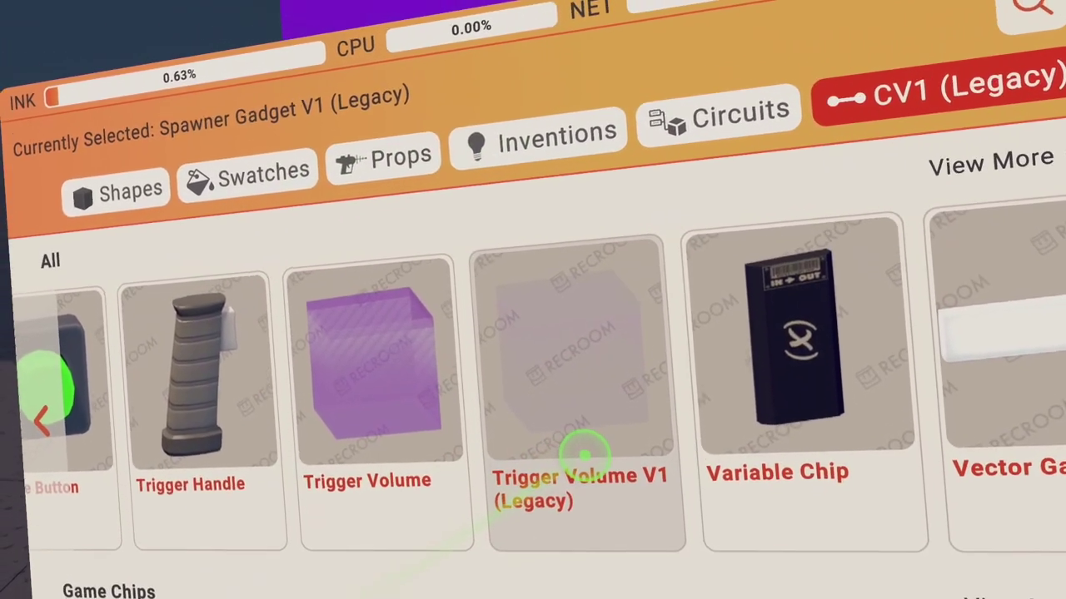
pyautogui.click(554, 475)
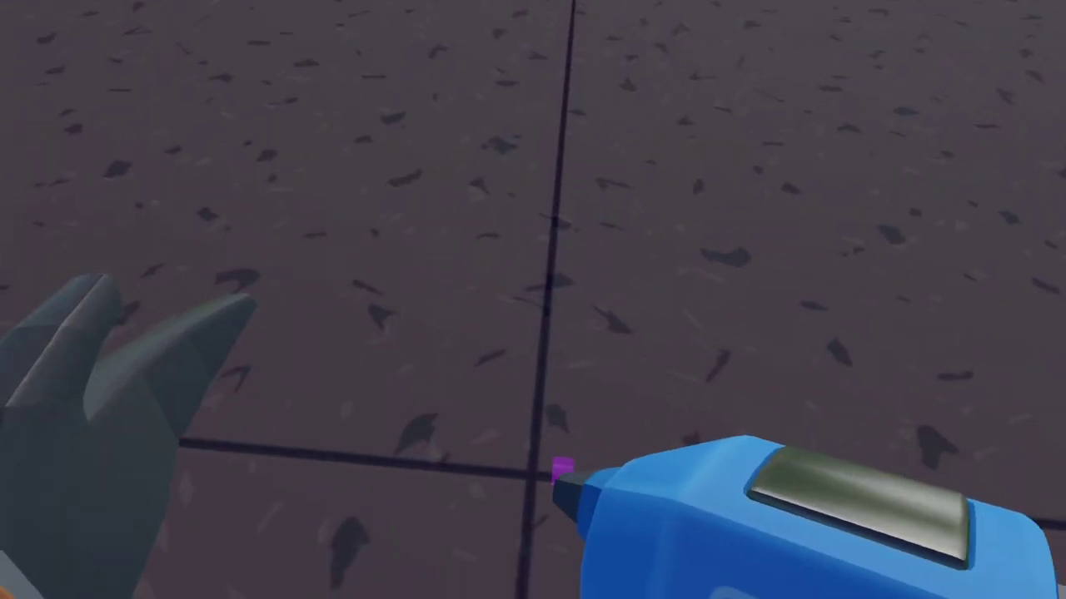
pyautogui.click(542, 466)
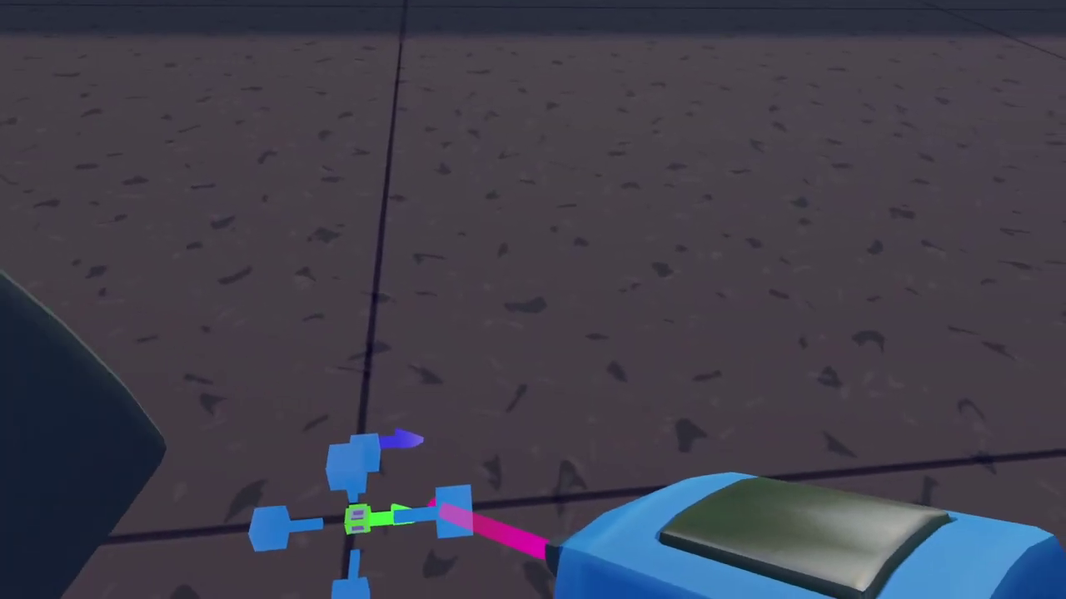
# Step: Scale the Trigger Volume V1 to cover one floor tile and stretch it upward into a tall box
pyautogui.moveTo(454, 510); pyautogui.dragTo(533, 457)
pyautogui.moveTo(559, 298); pyautogui.dragTo(690, 521)
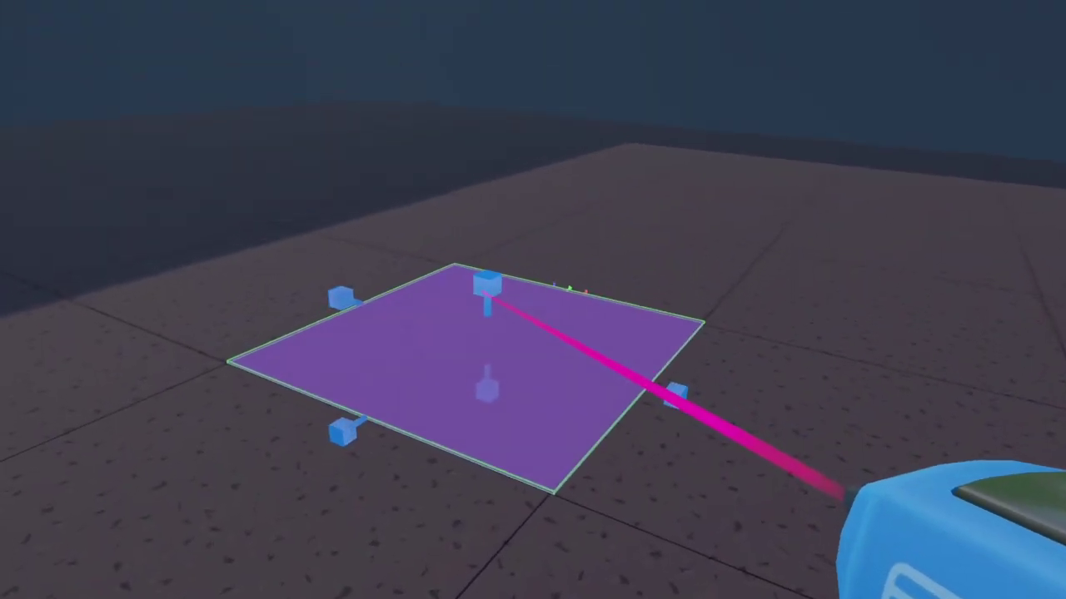
pyautogui.moveTo(489, 288); pyautogui.dragTo(648, 138)
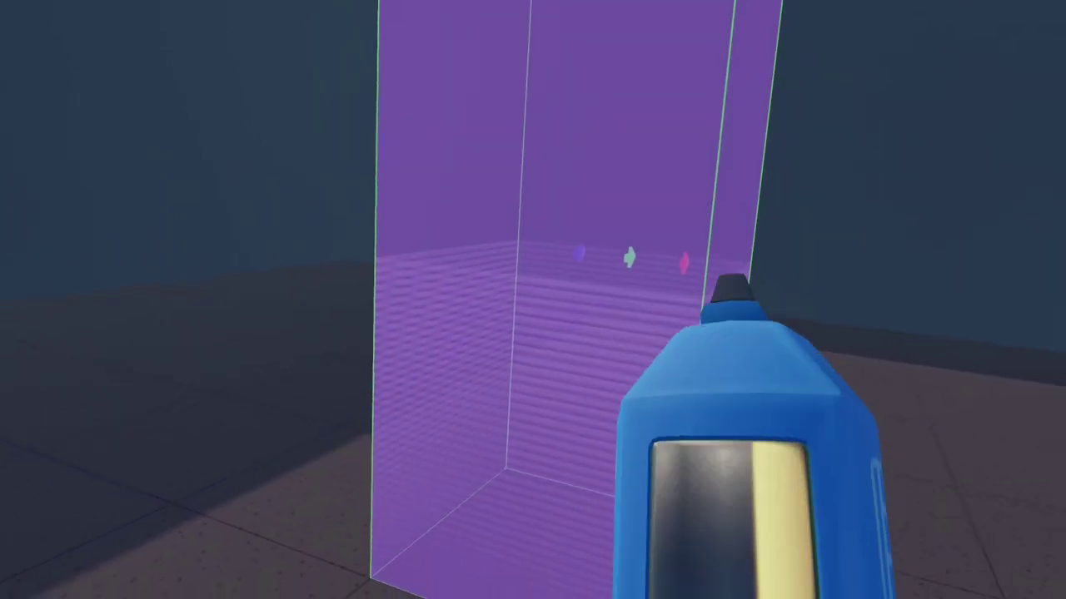
# Step: Open the tall trigger volume's configuration and adjust its Trigger once option
pyautogui.click(732, 279)
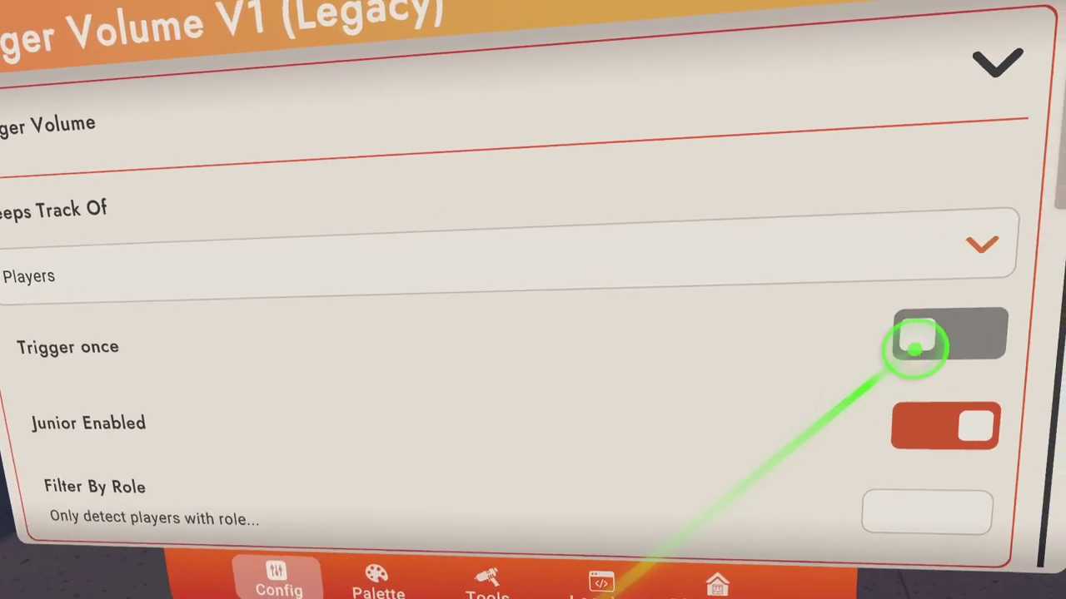
pyautogui.click(1043, 354)
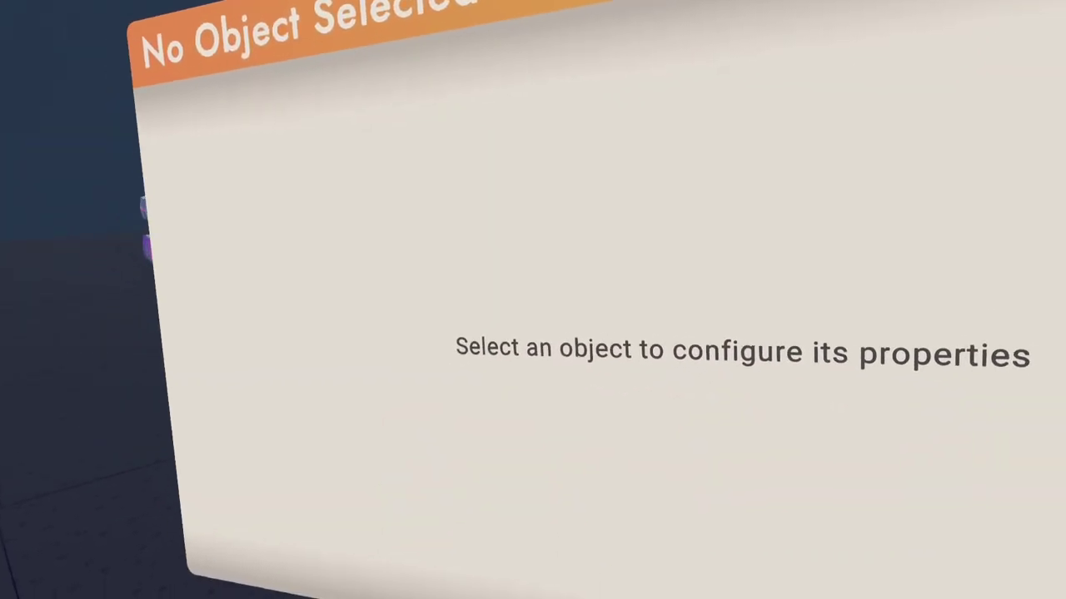
# Step: Create an object from the Props collection at the tall trigger volume and scale it around the volume
pyautogui.click(581, 464)
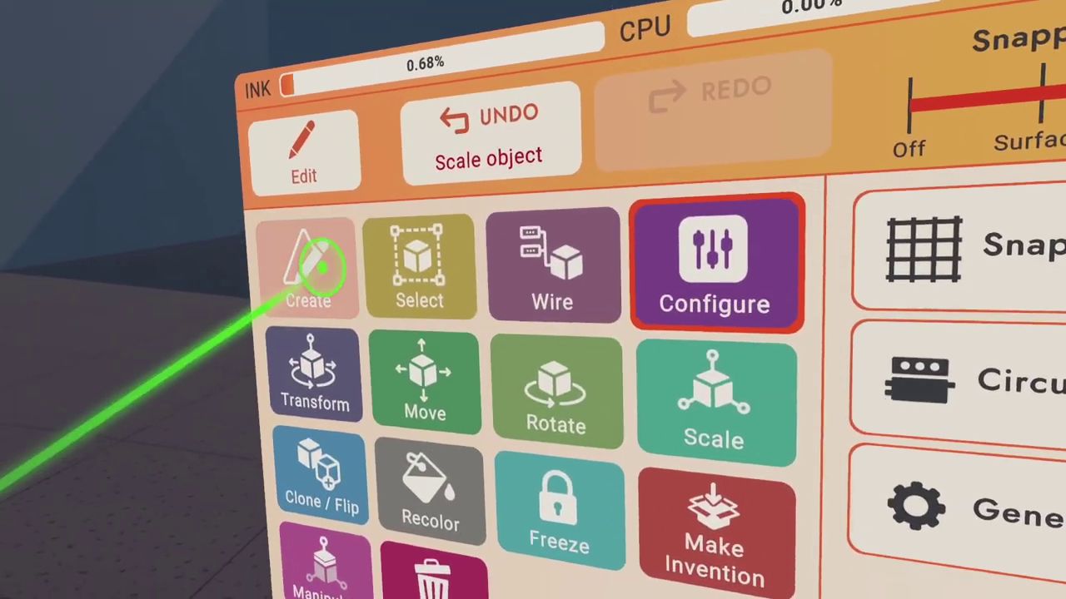
pyautogui.click(316, 266)
pyautogui.click(619, 590)
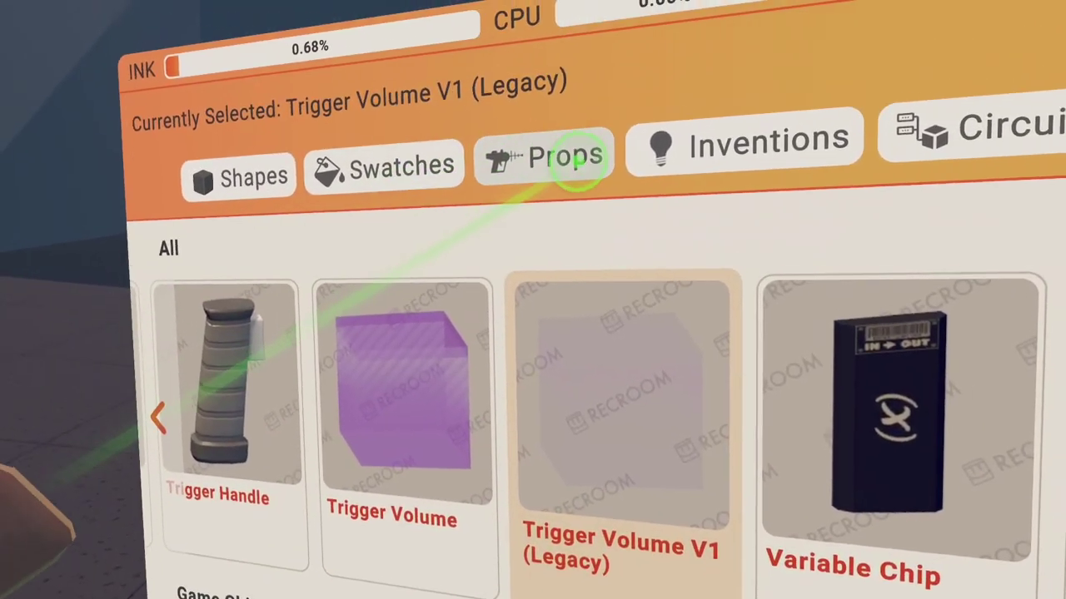
pyautogui.click(574, 167)
pyautogui.hscroll(5, 552, 392)
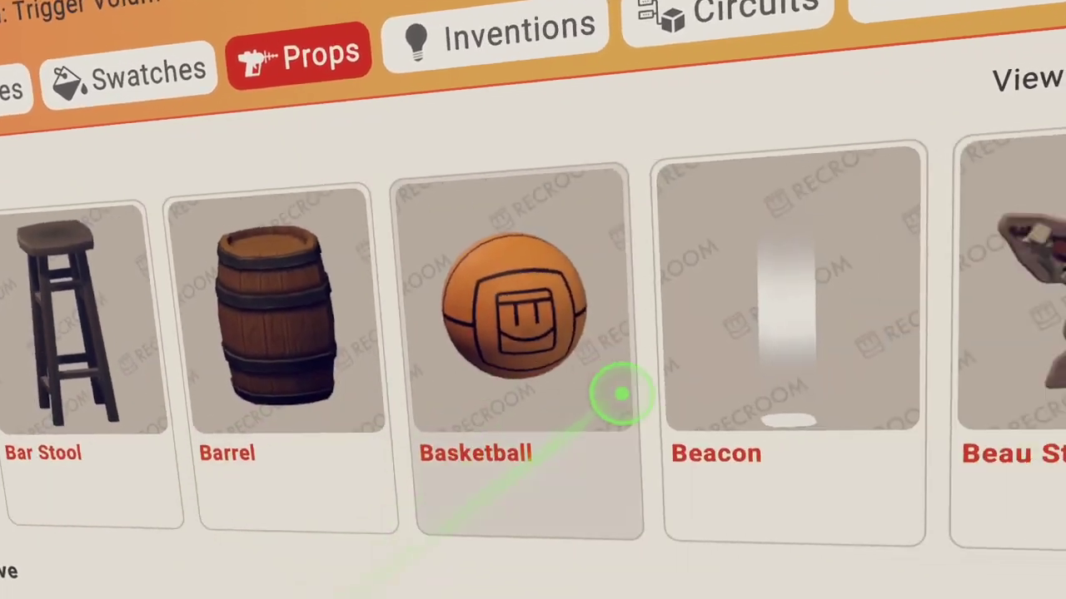
pyautogui.hscroll(3, 623, 397)
pyautogui.click(535, 409)
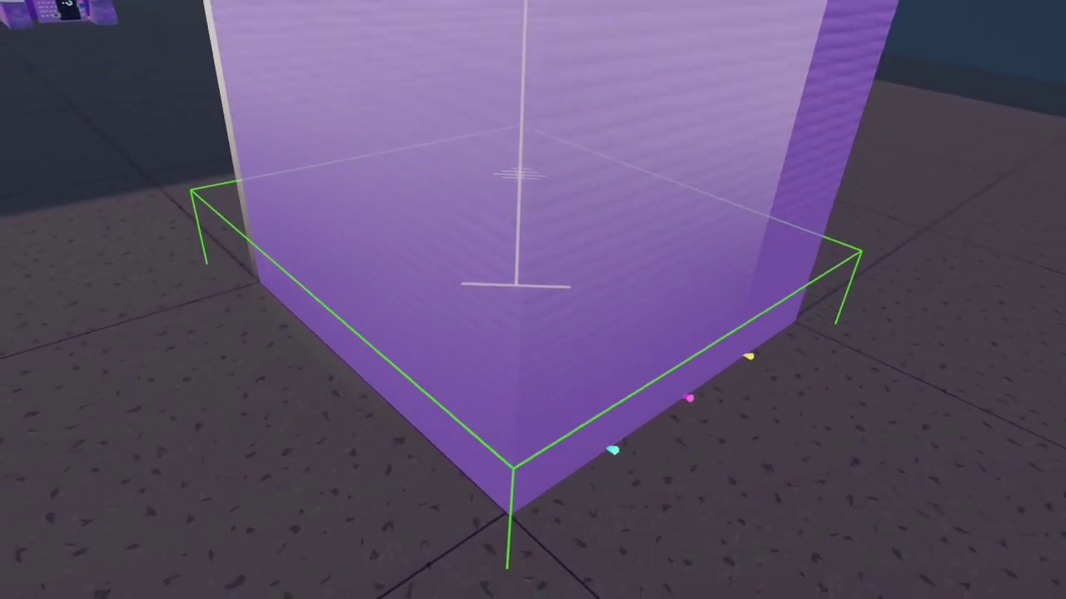
# Step: Switch the Maker Pen from scaling to the Move tool
pyautogui.press('Tab')
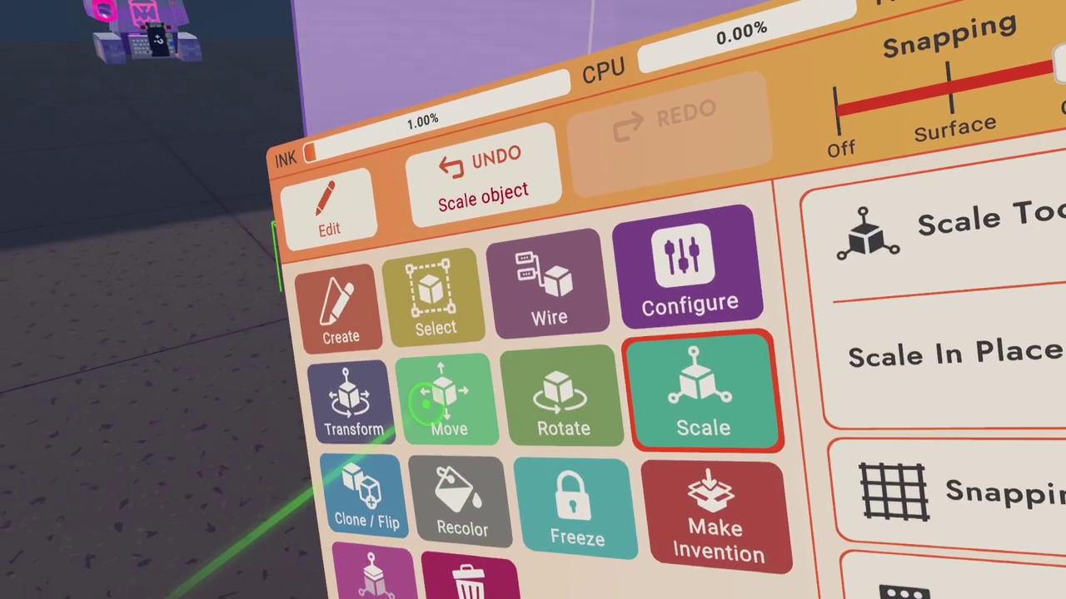
pyautogui.click(412, 392)
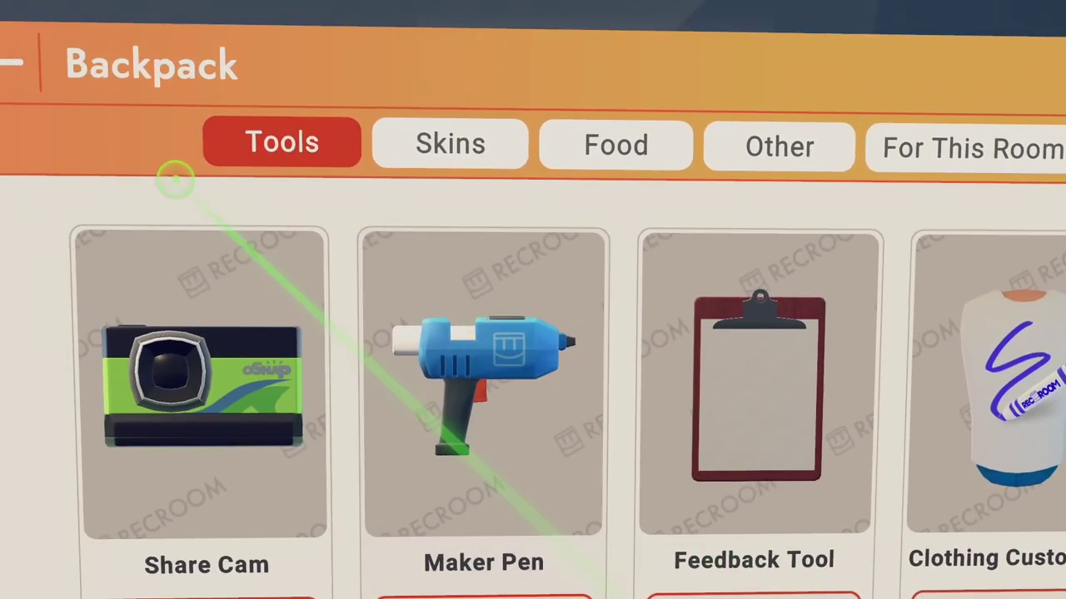
# Step: Leave the backpack and set the Maker Pen to the Wire tool
pyautogui.click(10, 62)
pyautogui.click(912, 320)
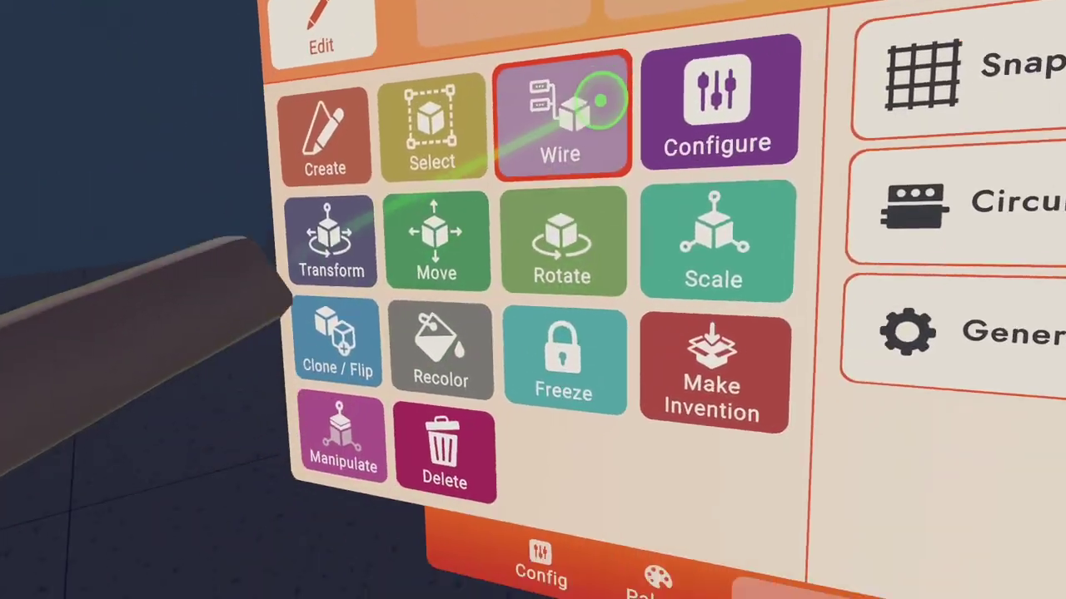
pyautogui.click(603, 100)
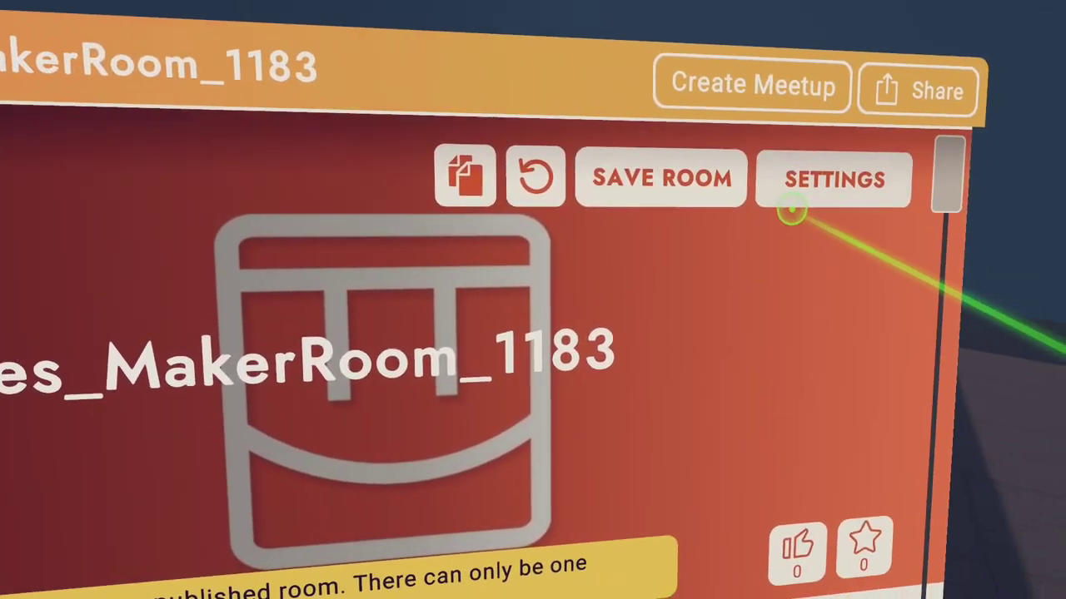
# Step: Open the maker room's settings and look through the tag section and the other setting categories
pyautogui.click(787, 210)
pyautogui.scroll(-10, 769, 233)
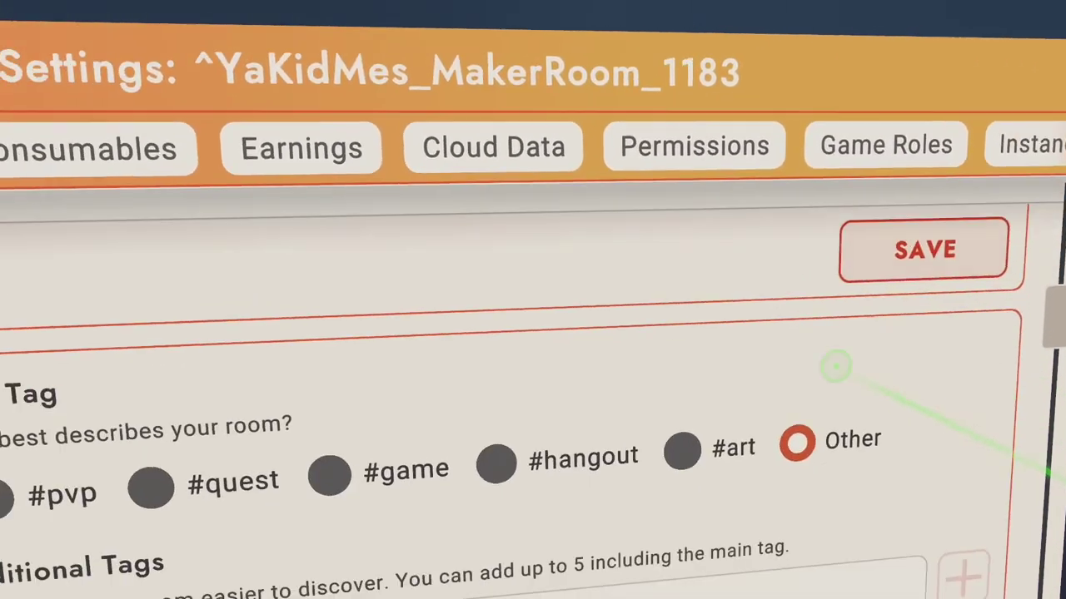
pyautogui.hscroll(-5, 341, 174)
pyautogui.scroll(-4, 699, 361)
pyautogui.scroll(-10, 639, 376)
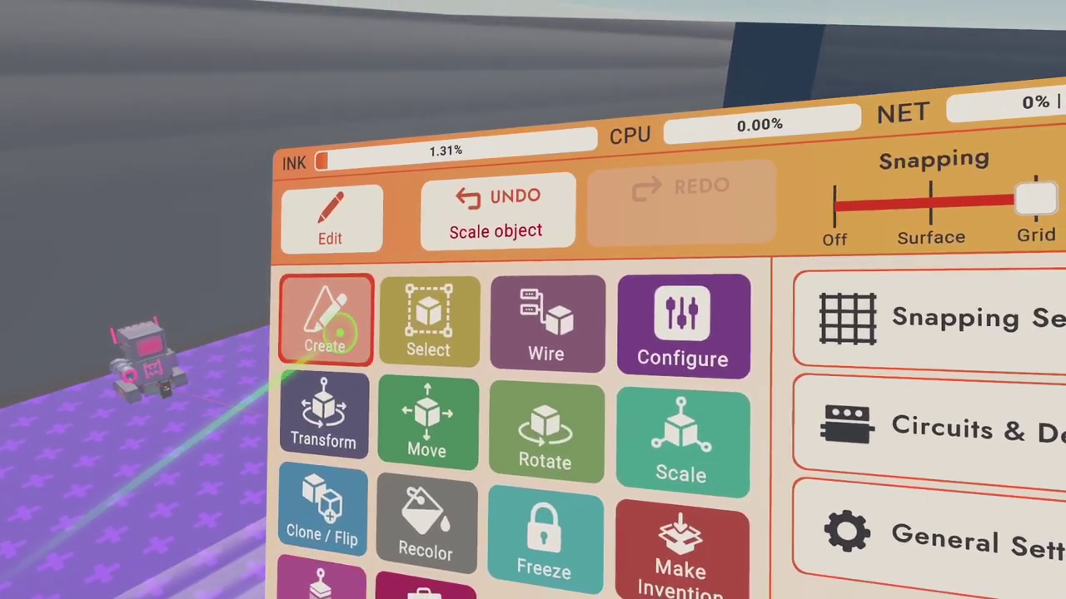
# Step: Create a white laser gun from the Weapons category of the Props collection and place it on the room floor
pyautogui.click(350, 308)
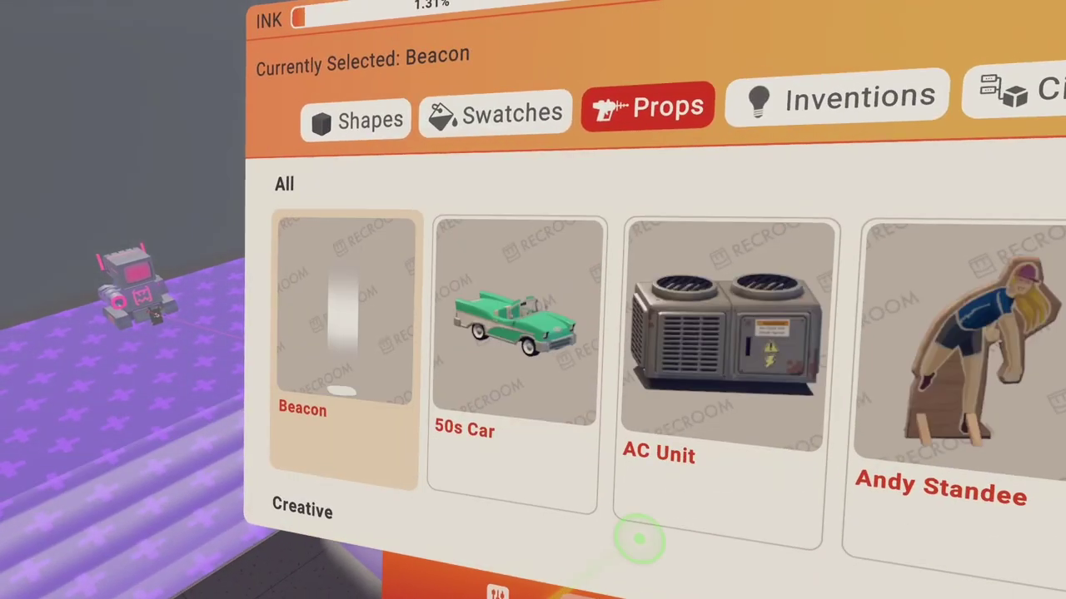
pyautogui.scroll(-10, 611, 466)
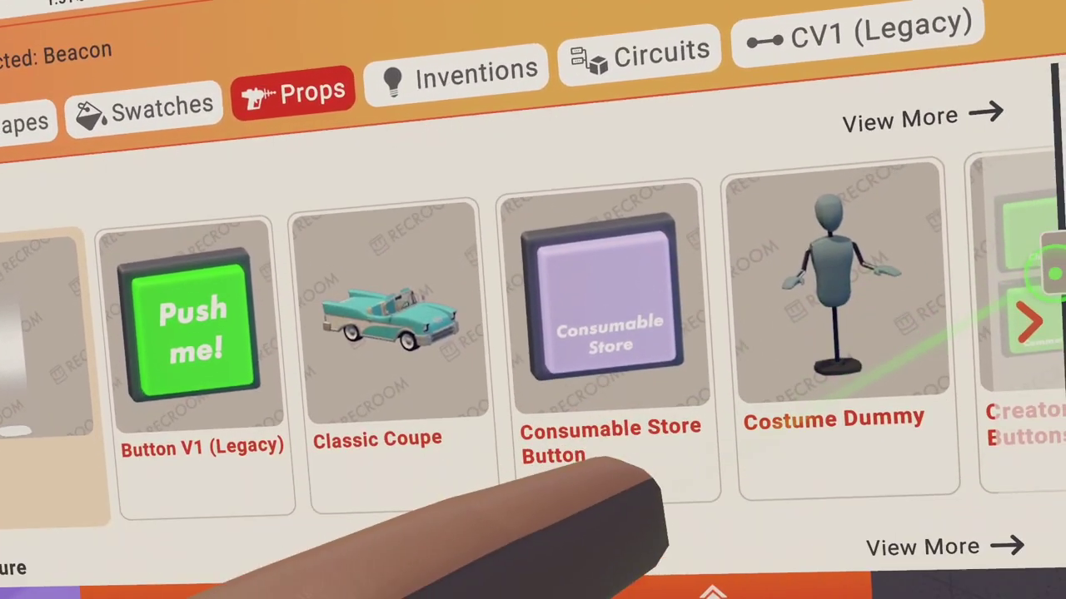
pyautogui.scroll(-4, 690, 403)
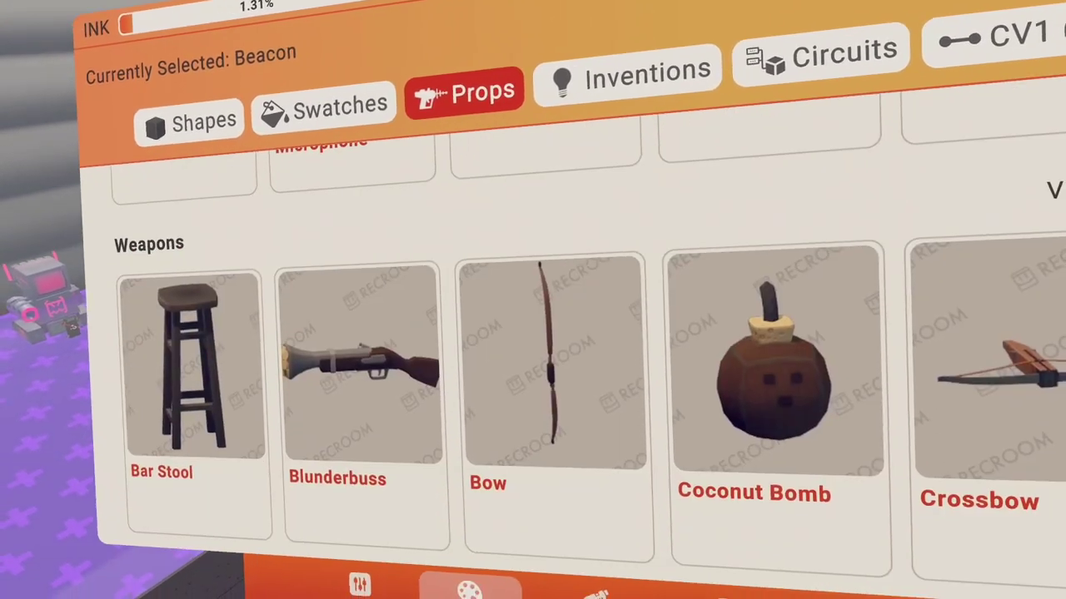
pyautogui.hscroll(8, 689, 403)
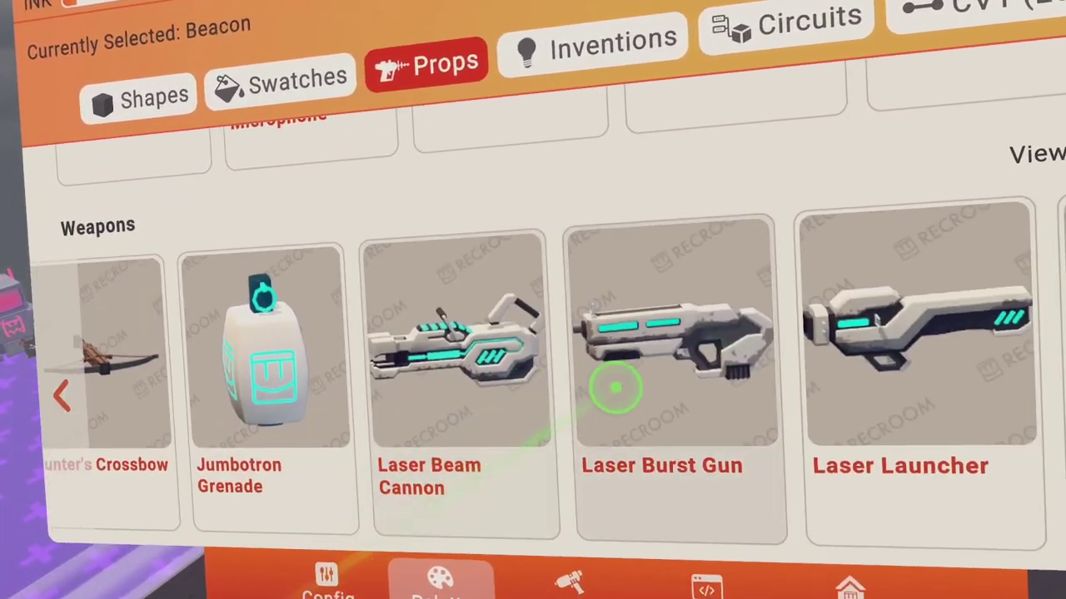
pyautogui.hscroll(3, 614, 387)
pyautogui.click(708, 373)
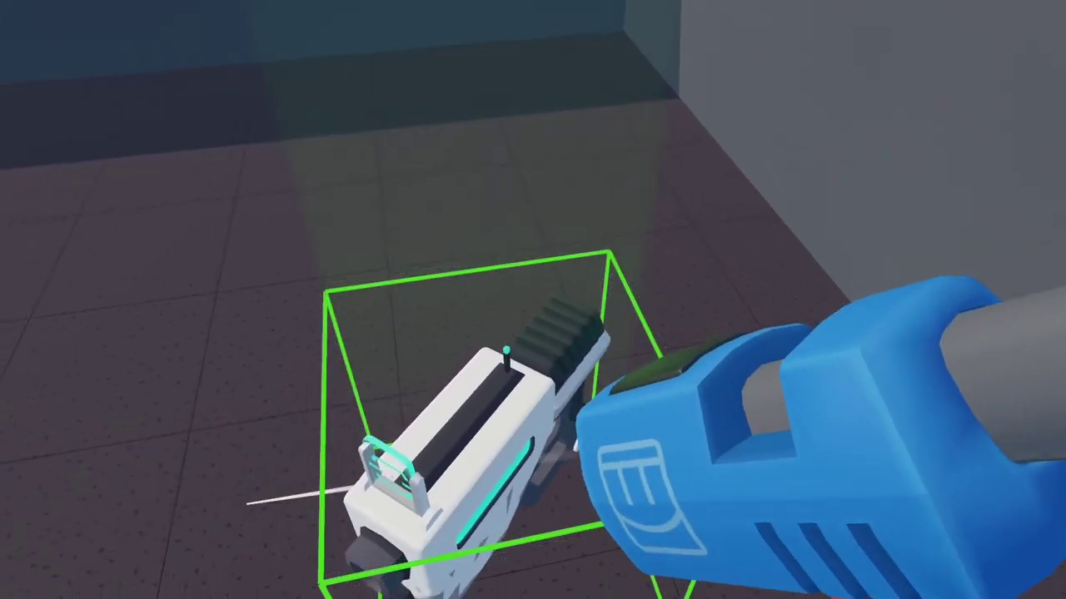